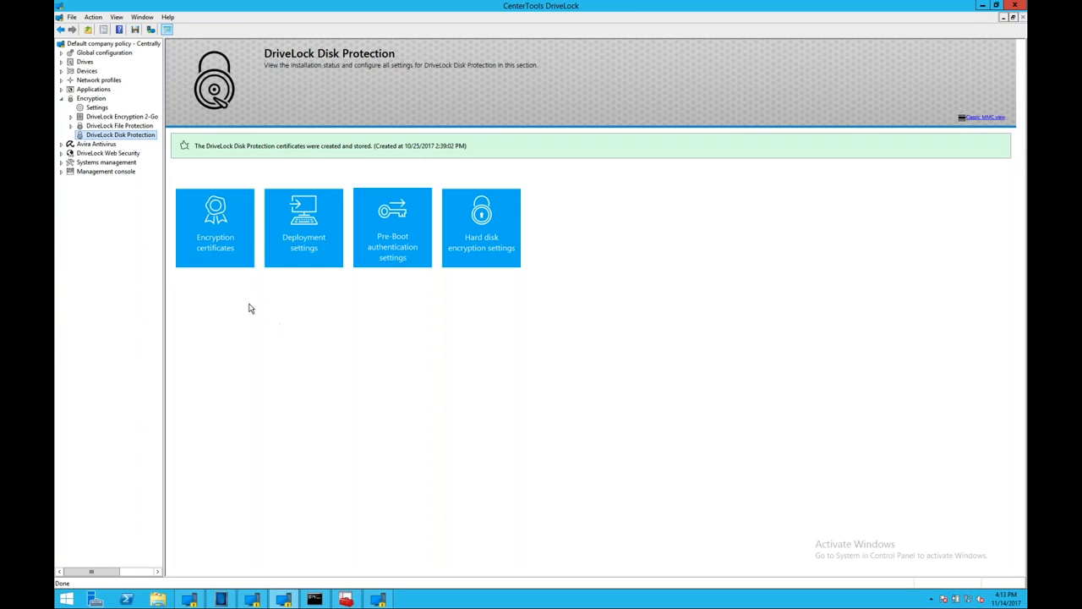
Step: Review the DriveLock Disk Protection encryption certificates and the general hard disk encryption settings, closing both without changes
left_click(227, 246)
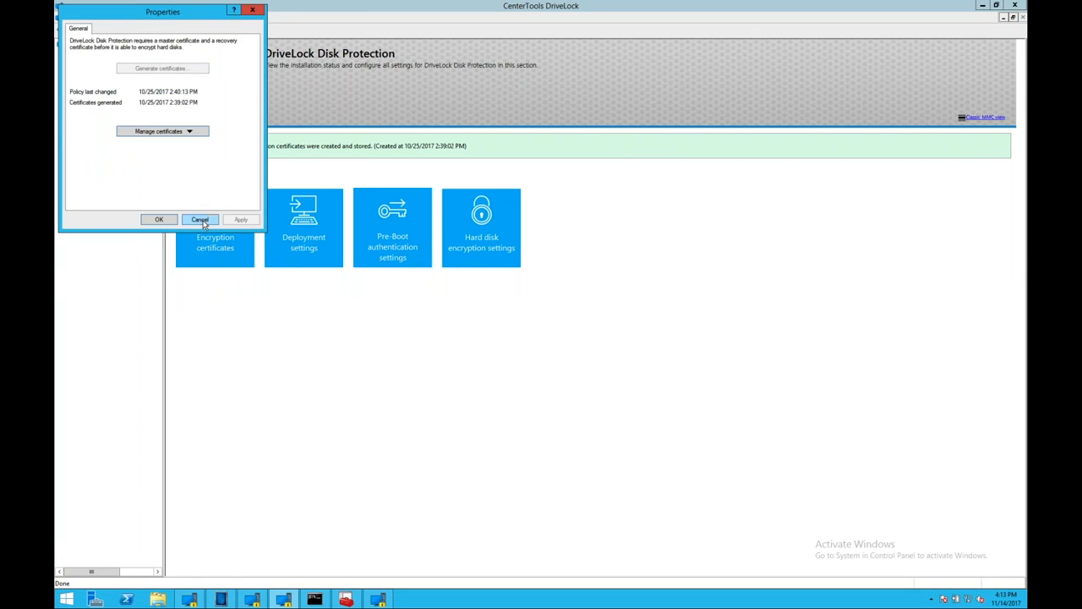
left_click(200, 220)
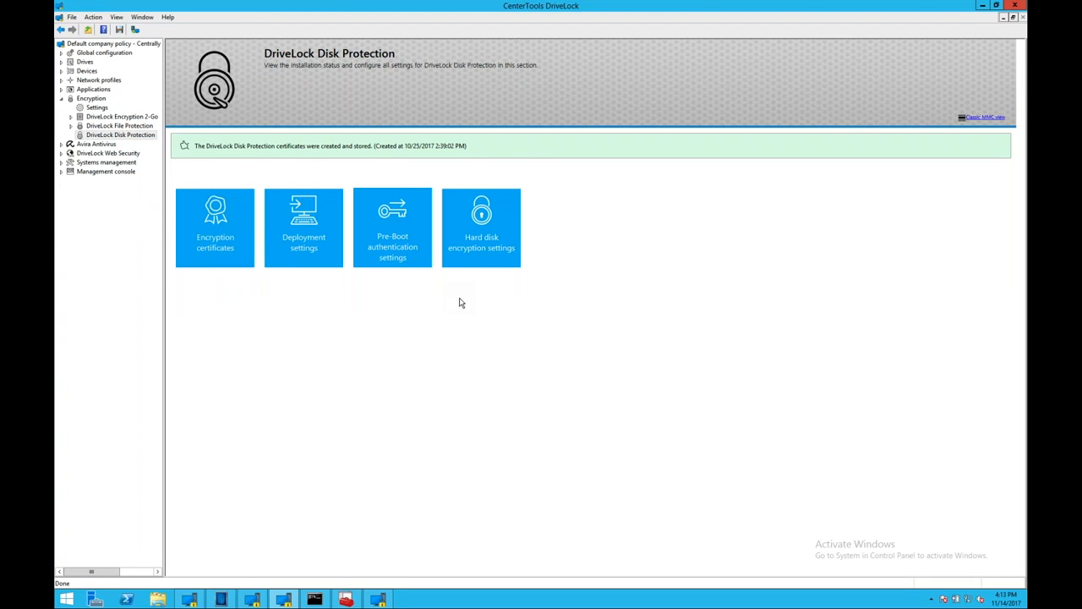
left_click(499, 258)
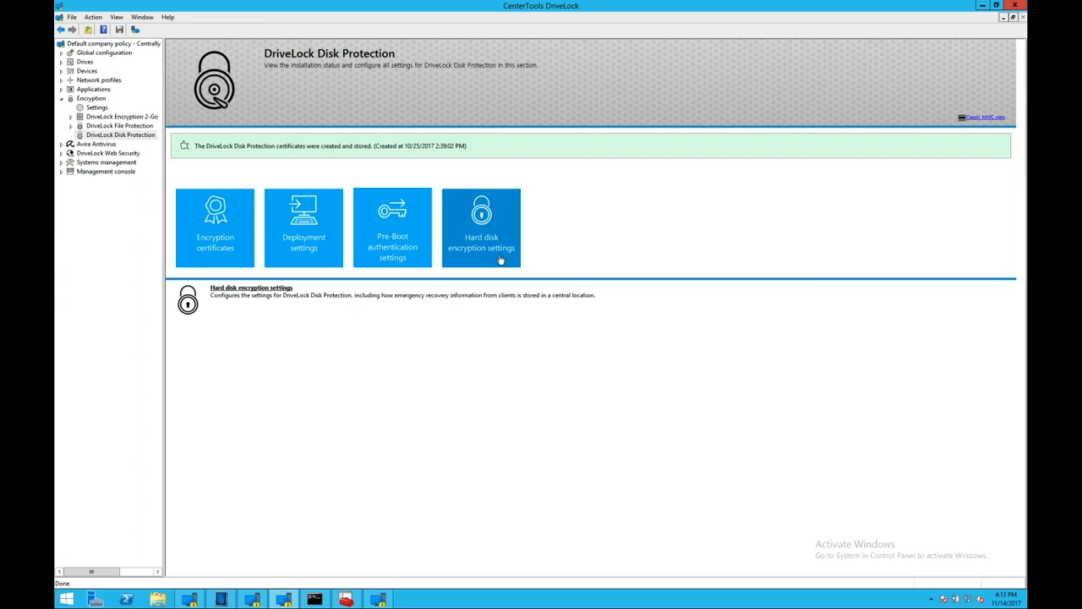
left_click_drag(171, 17, 356, 145)
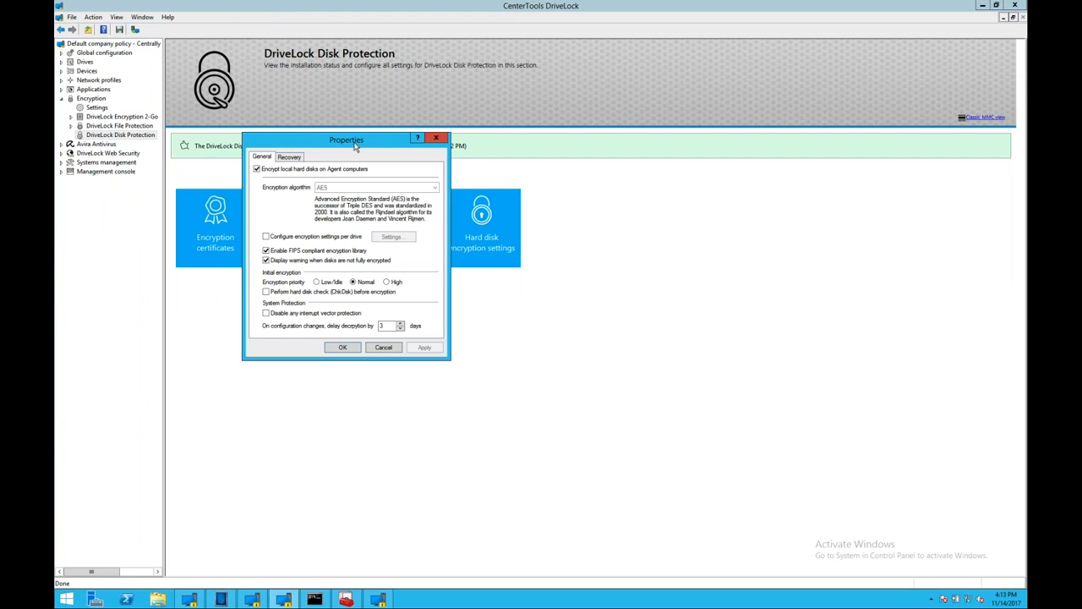
left_click(436, 138)
Step: Review the general pre-boot authentication settings for DriveLock Disk Protection, including authentication methods and lockout options, and close them without changes
left_click(377, 260)
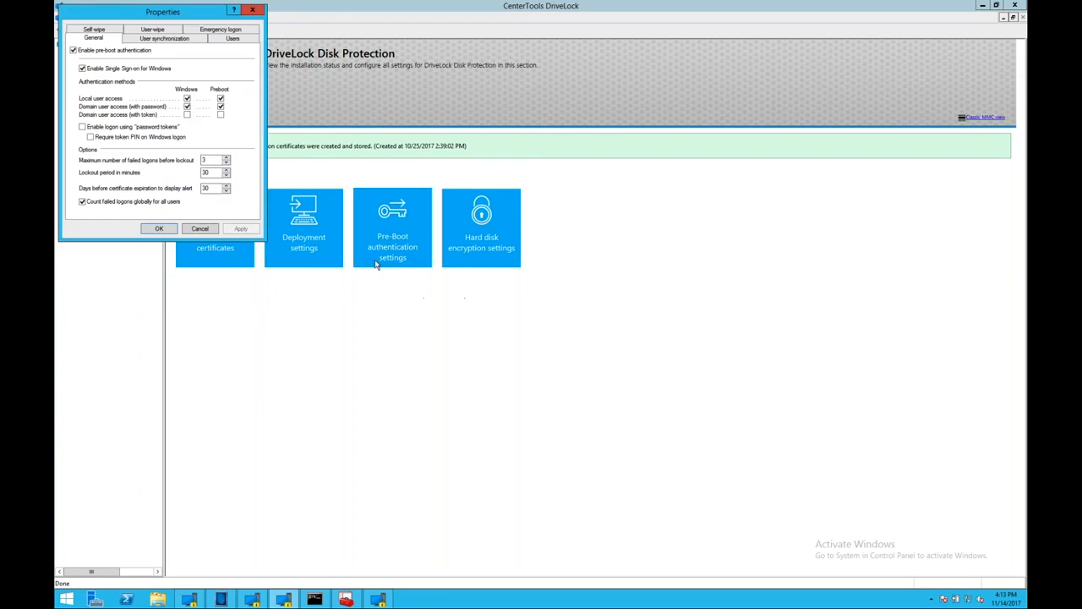
left_click_drag(170, 15, 391, 236)
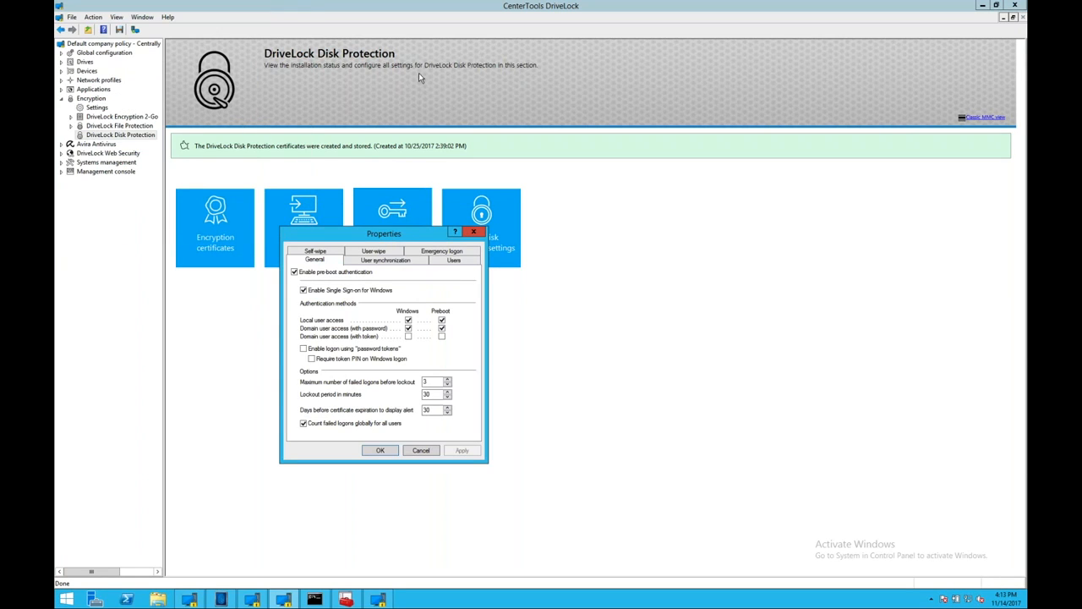
left_click(476, 233)
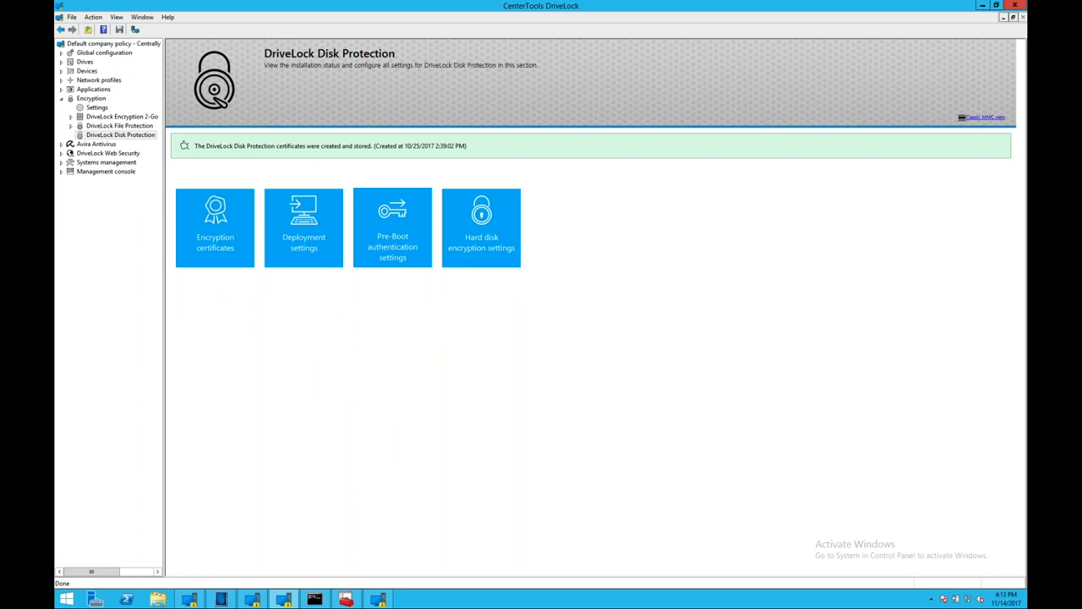
Step: Examine the container password recovery entries of DriveLock Encryption 2-Go
left_click(127, 116)
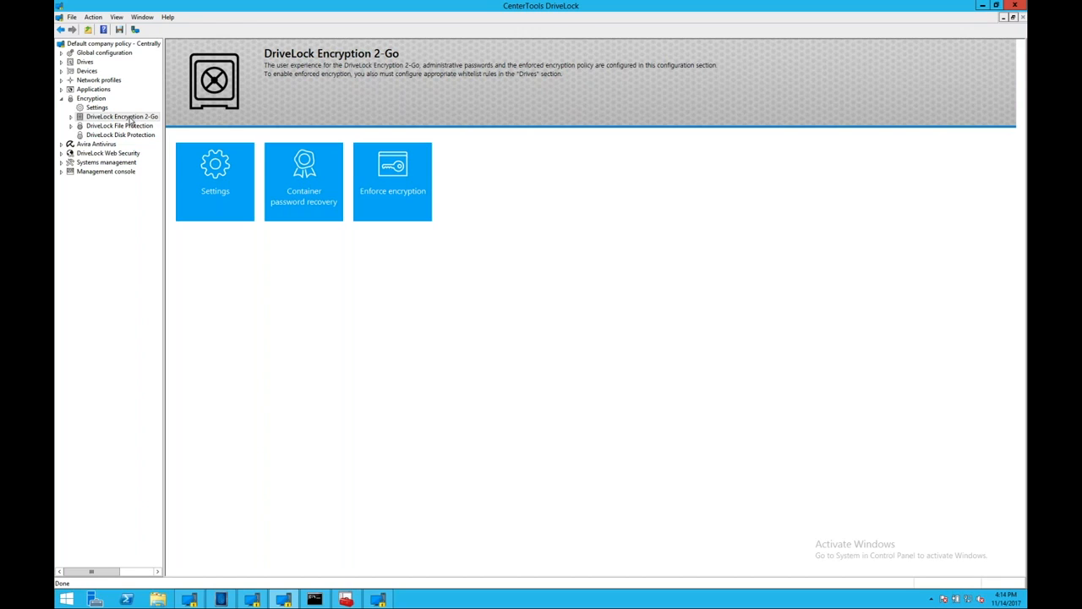
left_click(333, 174)
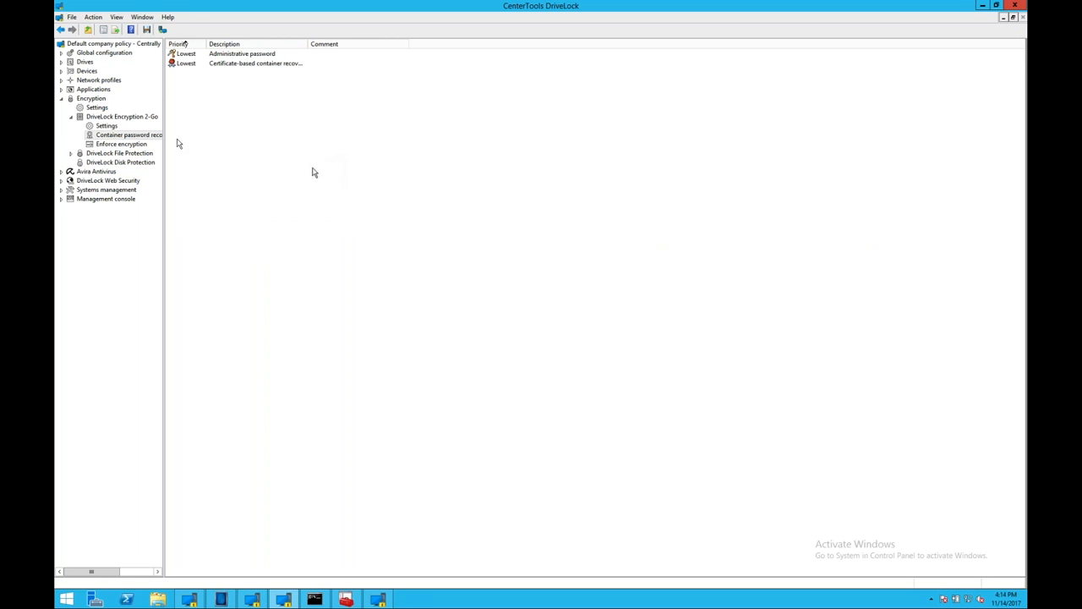
left_click(131, 116)
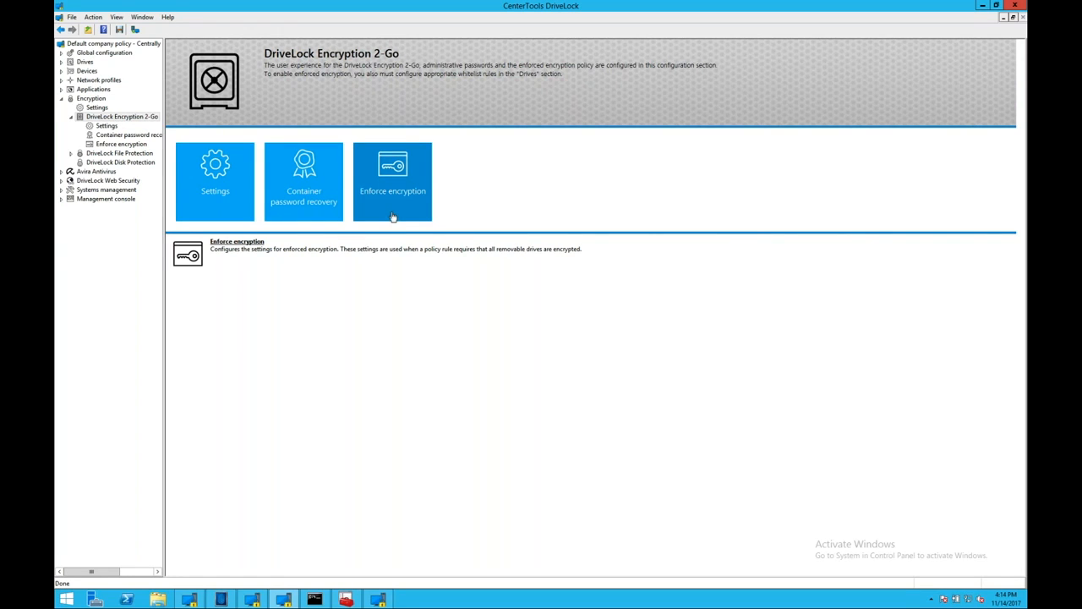
left_click(291, 214)
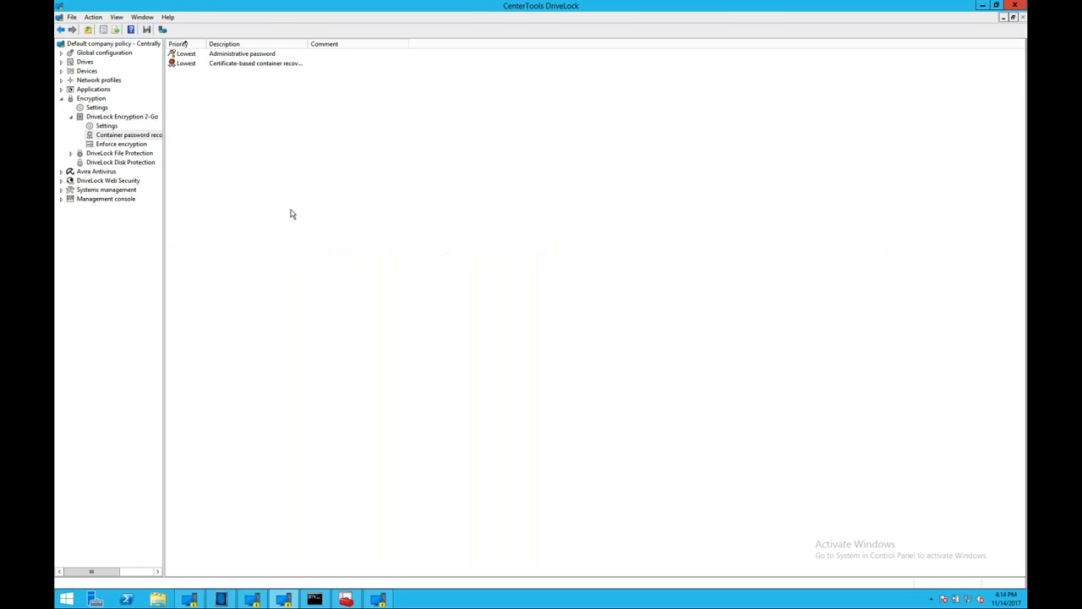
Step: In the Encryption 2-Go settings, examine the encryption algorithms offered for encrypted drives and close the properties without changes
left_click(108, 126)
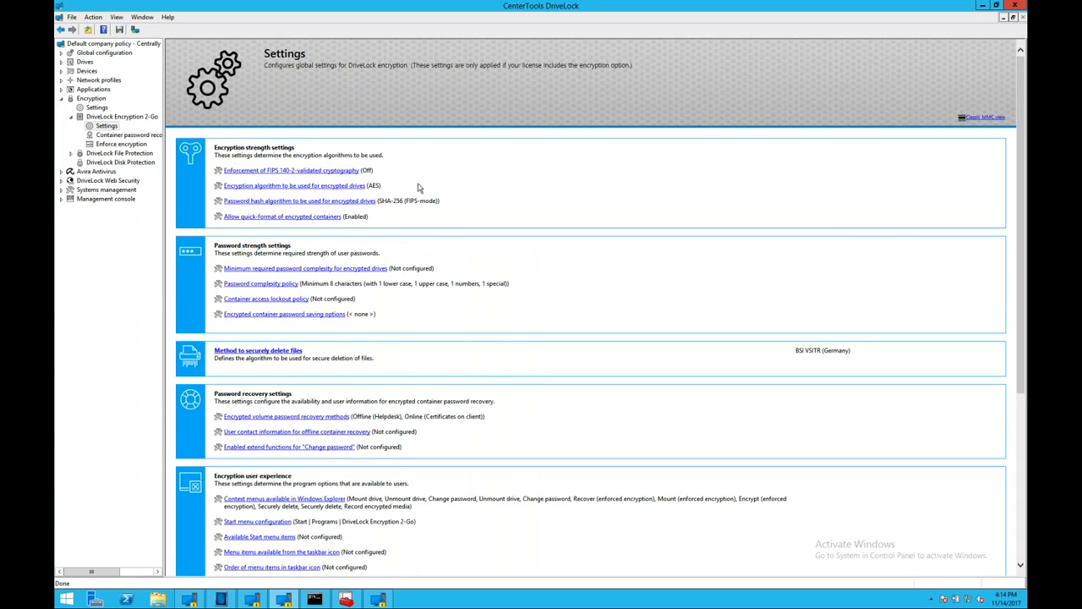
left_click(316, 190)
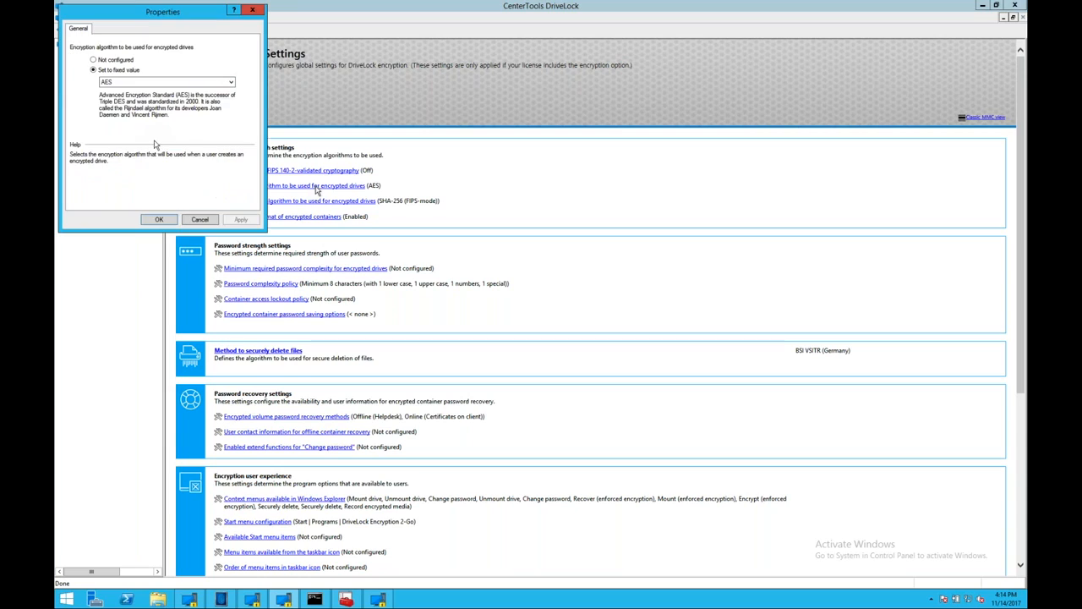
left_click(144, 82)
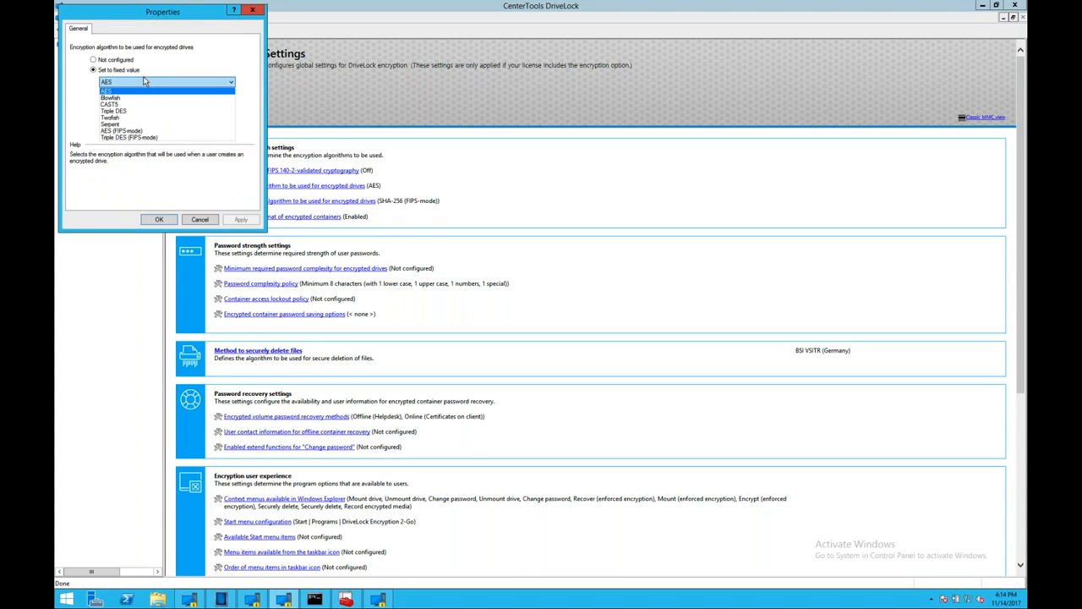
left_click(255, 12)
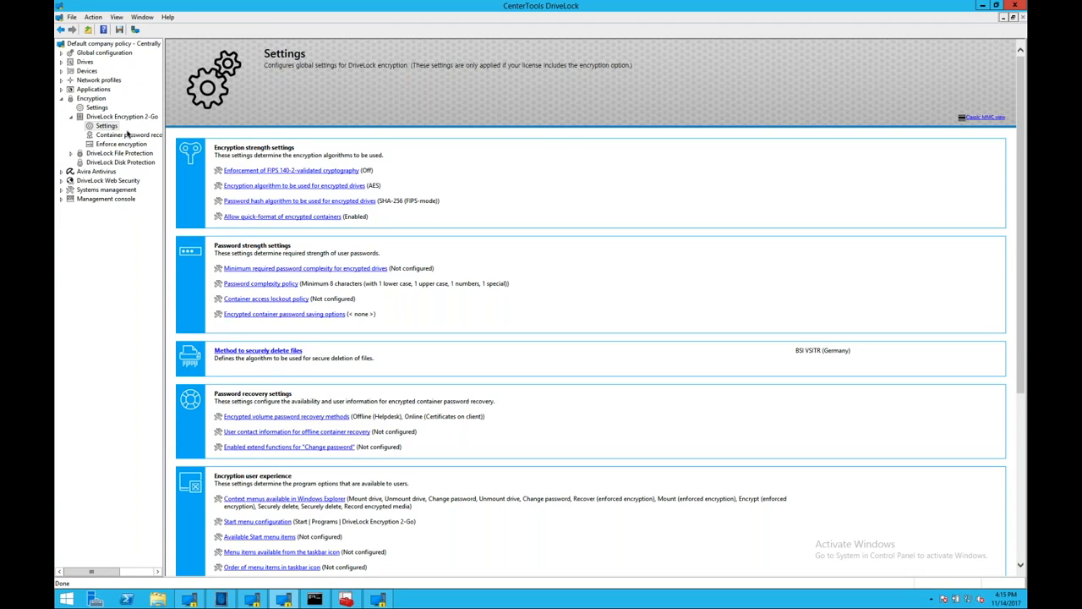
Step: Check the FIPS 140-2 enforcement setting, and look for FIPS-mode choices among the drive encryption algorithms without changing either setting
left_click(295, 171)
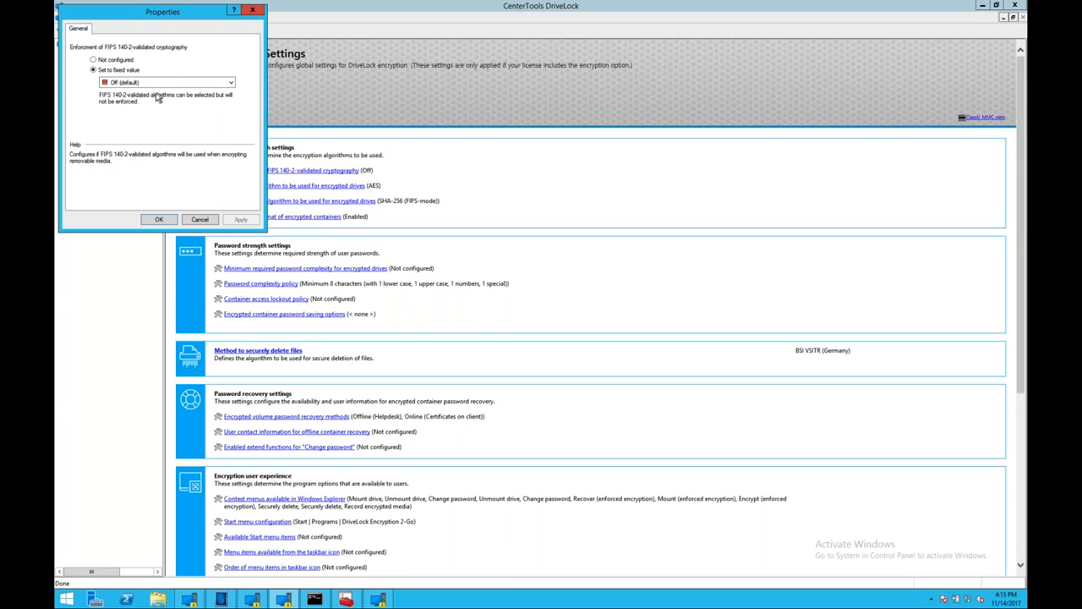
left_click(252, 10)
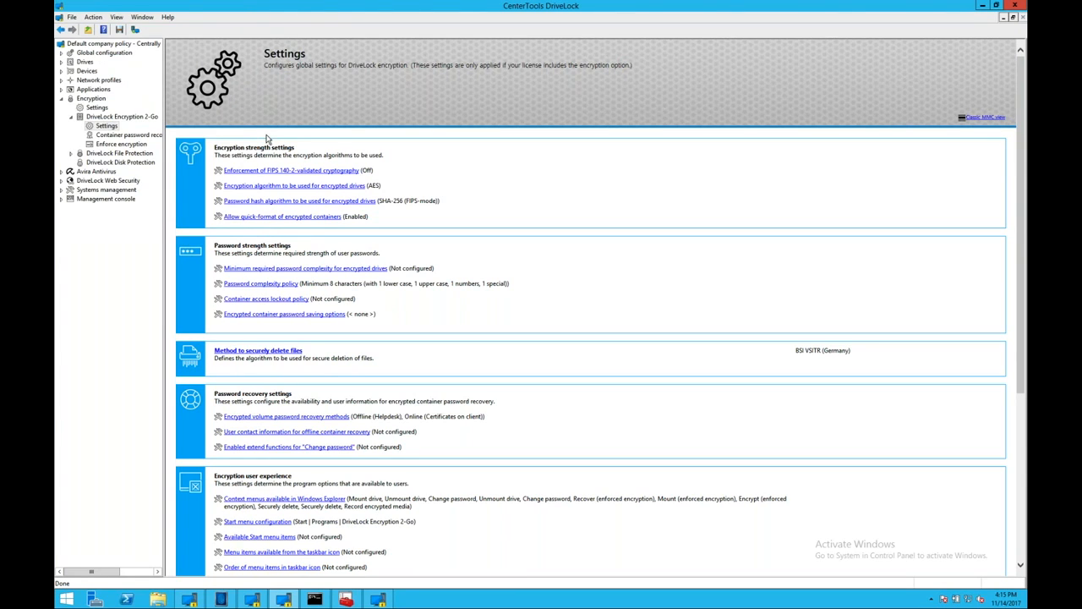
left_click(305, 185)
left_click(179, 81)
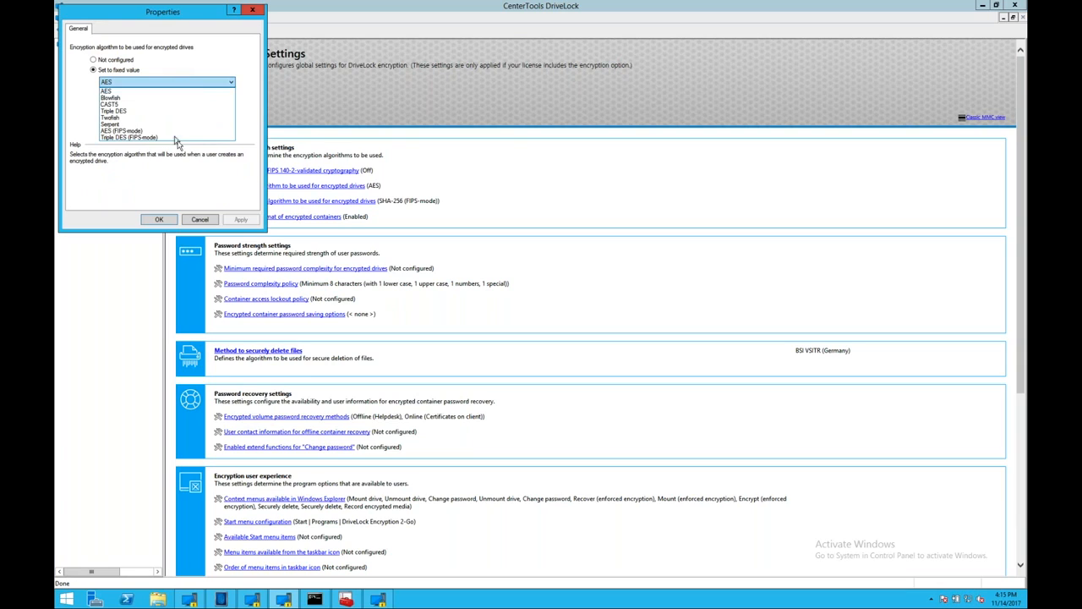
left_click(253, 11)
left_click(252, 12)
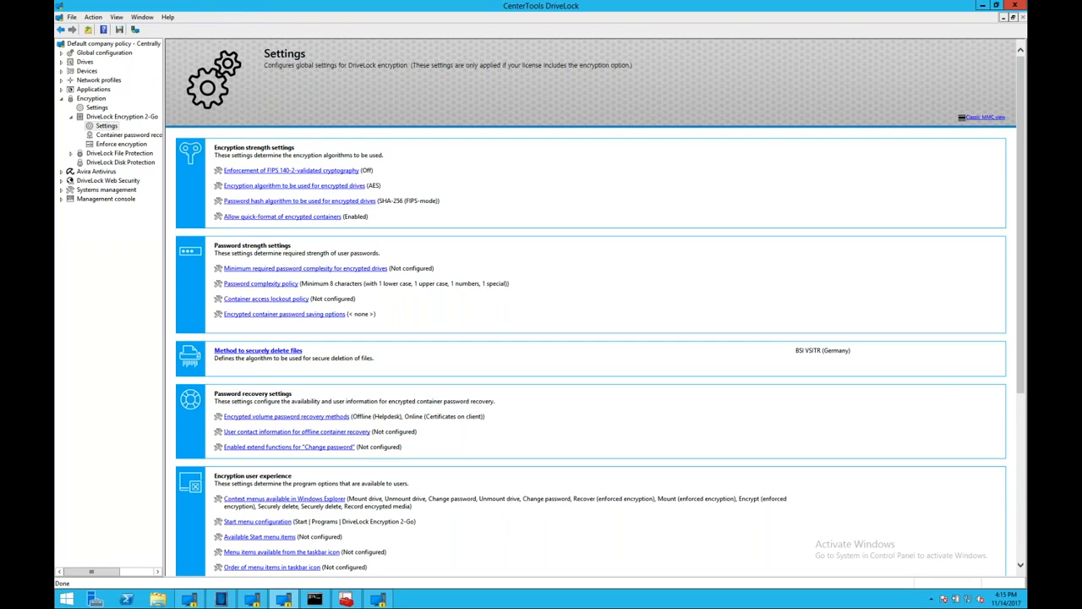
Step: Reopen the enforcement of FIPS 140-2-validated cryptography setting, examine its fixed-value choices, and close it without changes
left_click(288, 172)
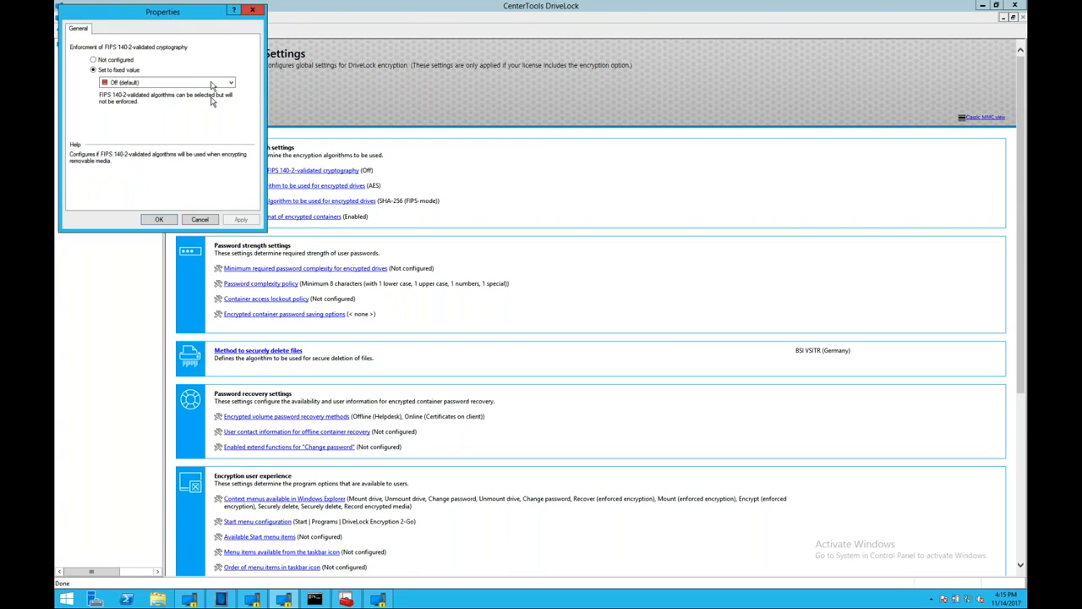
left_click(211, 81)
left_click(210, 78)
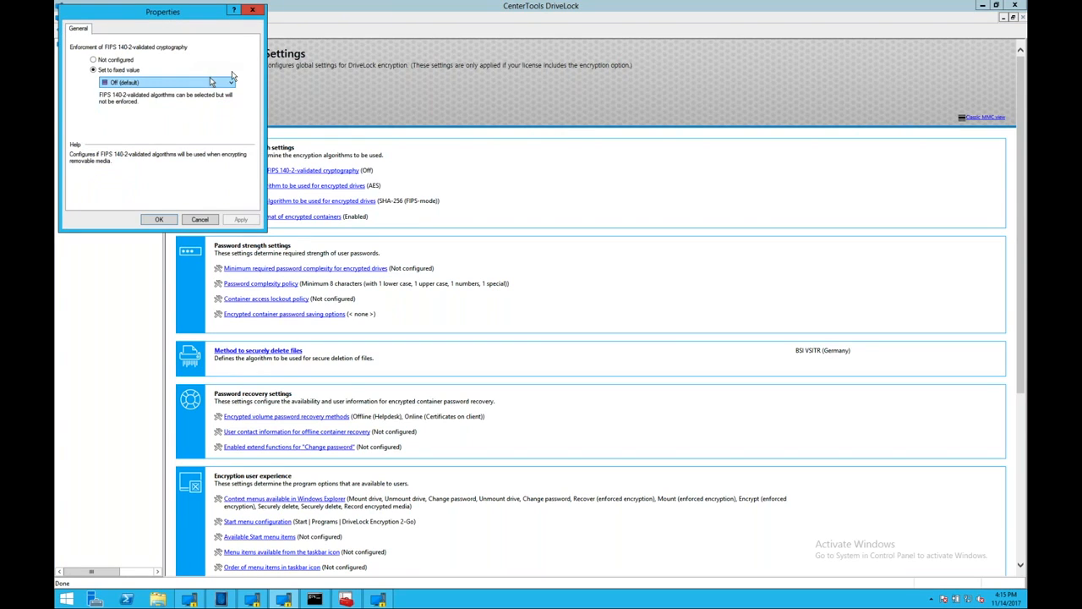
left_click(252, 10)
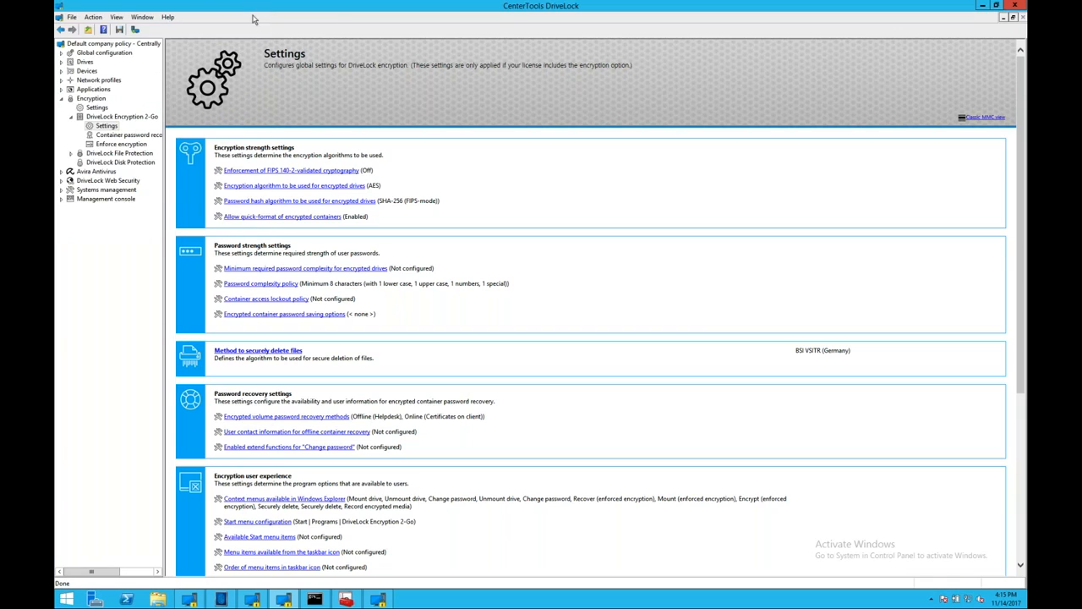
Step: Examine the password hash algorithms offered for encrypted drives and close the properties without changes
left_click(342, 203)
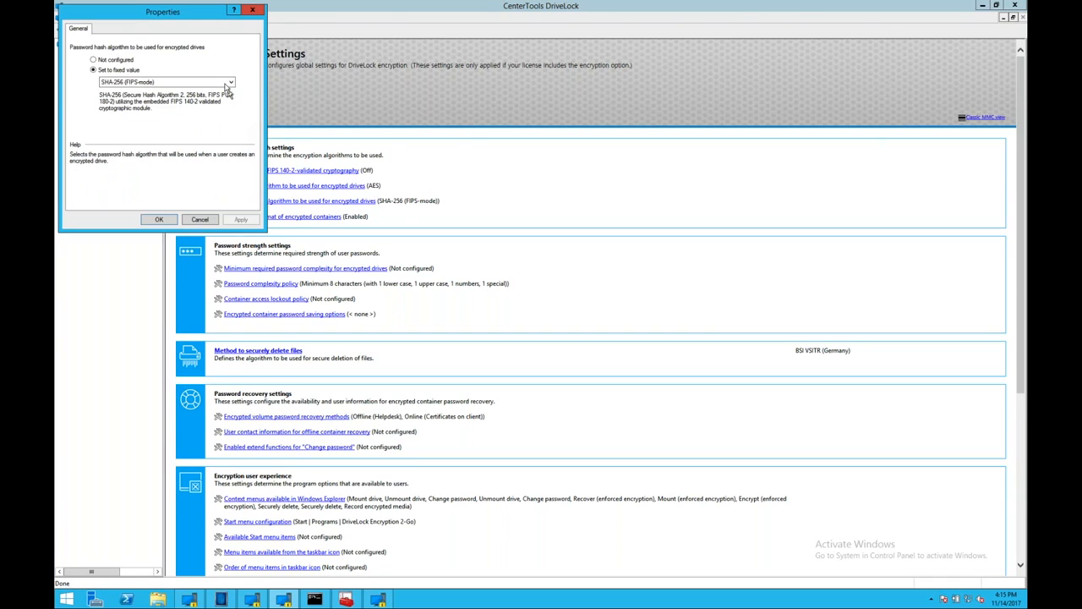
left_click(227, 82)
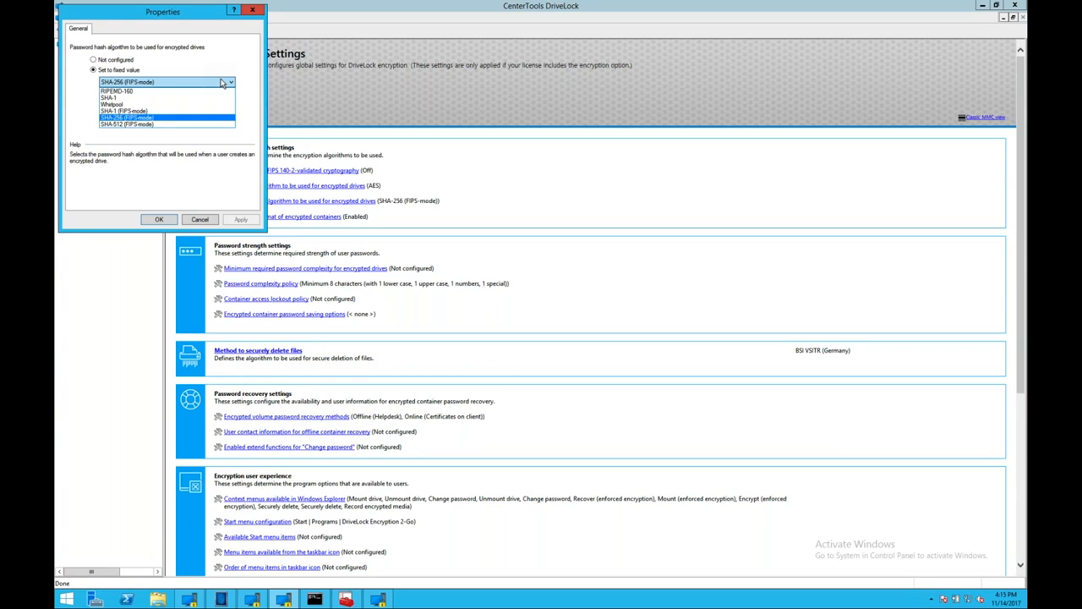
left_click(253, 11)
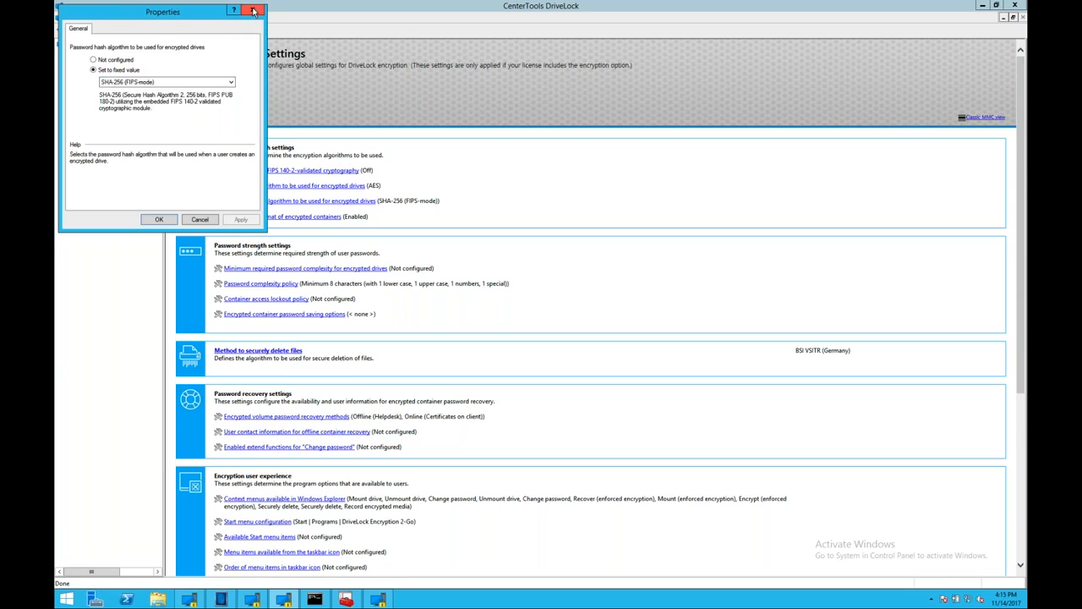
left_click(254, 11)
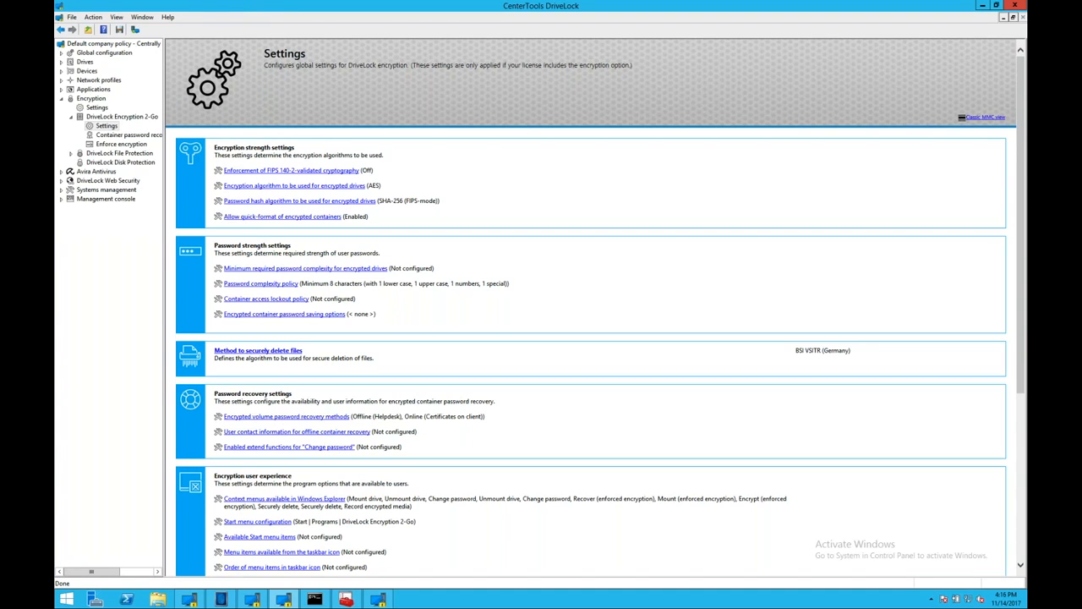